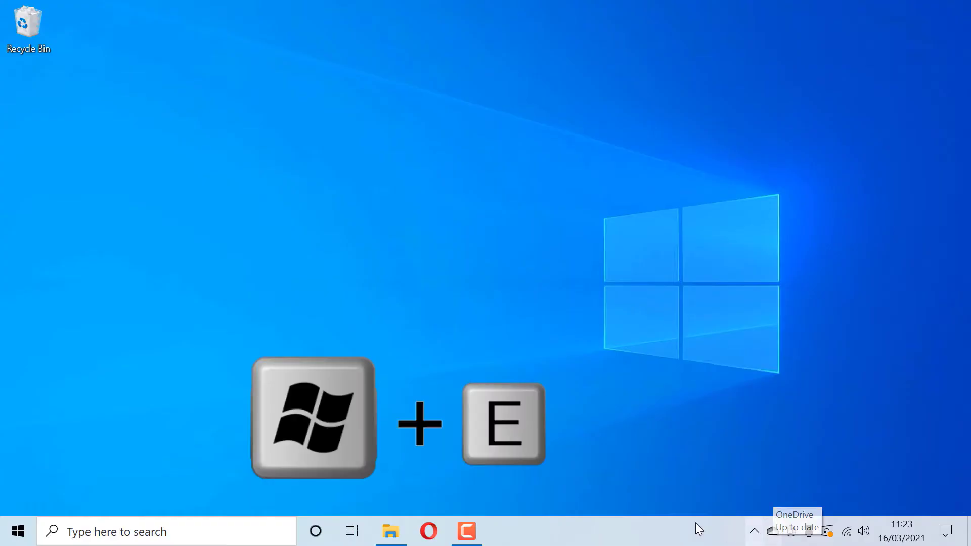
# - Browse to C:\Users\<profile>\OneDrive in File Explorer and view its full path in the address bar
pyautogui.click(391, 531)
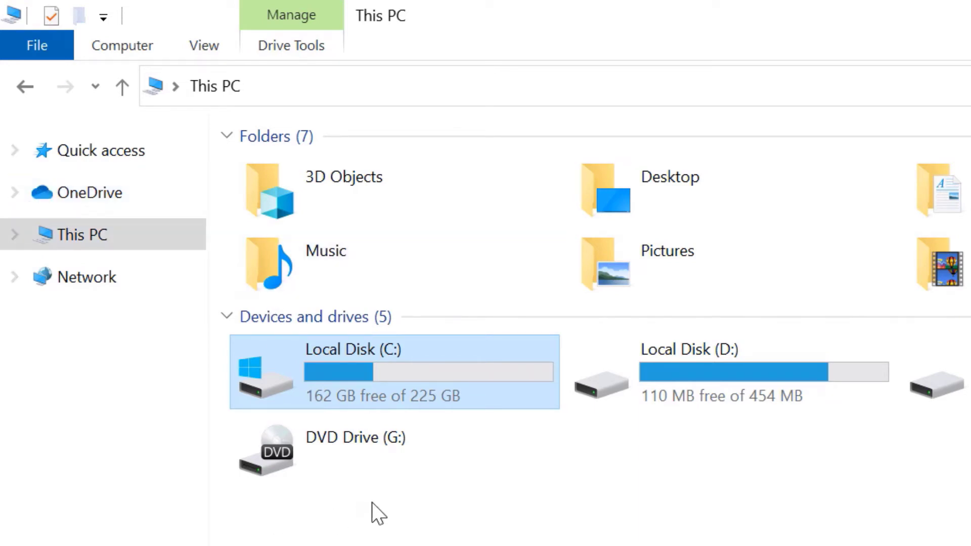
pyautogui.doubleClick(469, 369)
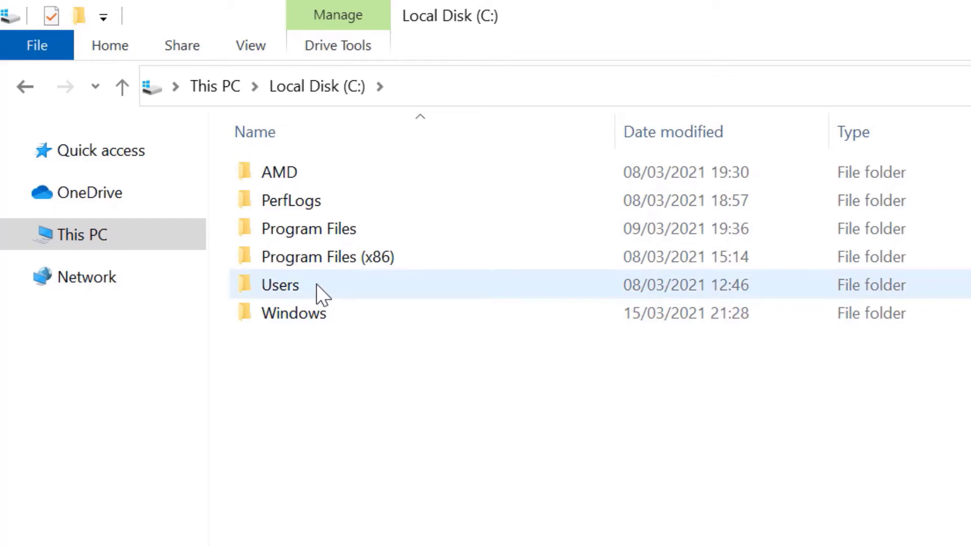
pyautogui.doubleClick(316, 283)
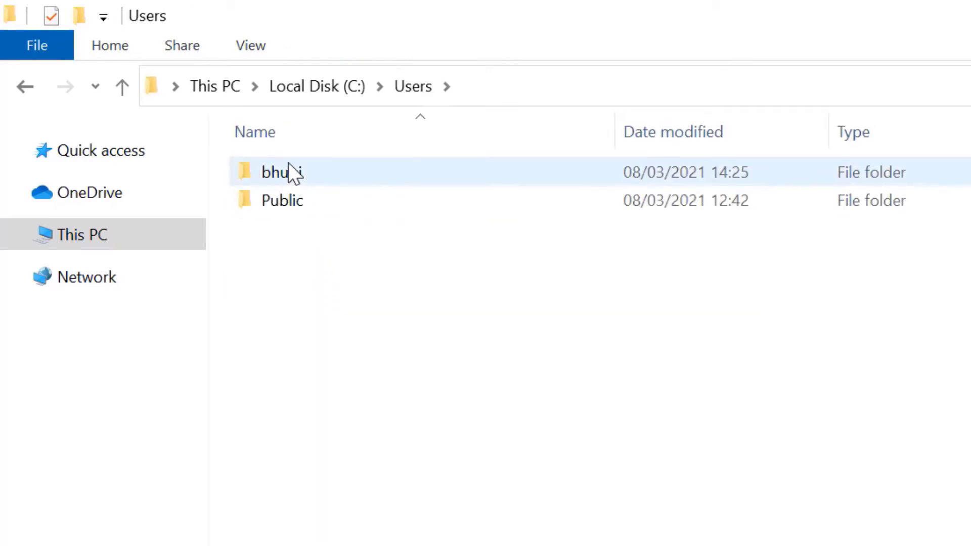
pyautogui.doubleClick(290, 172)
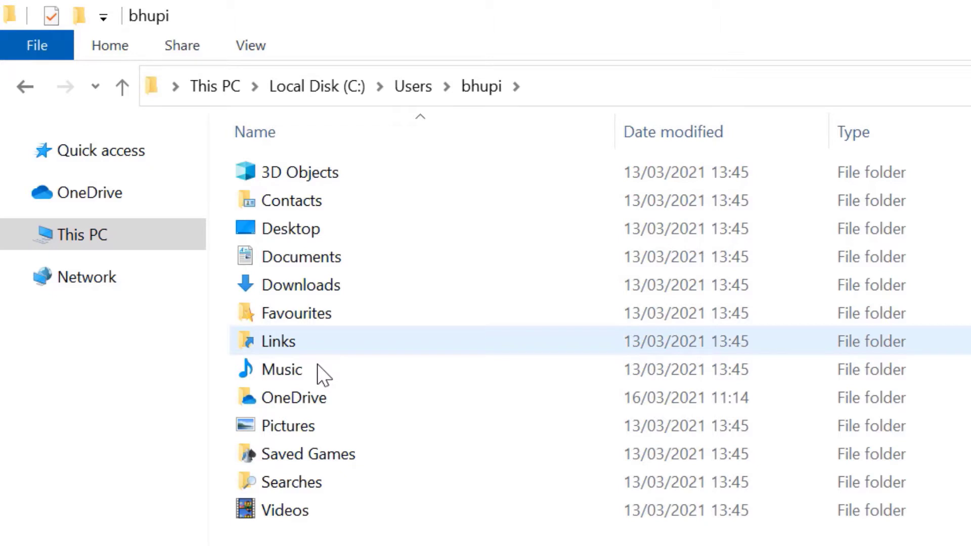
pyautogui.click(307, 405)
pyautogui.doubleClick(305, 399)
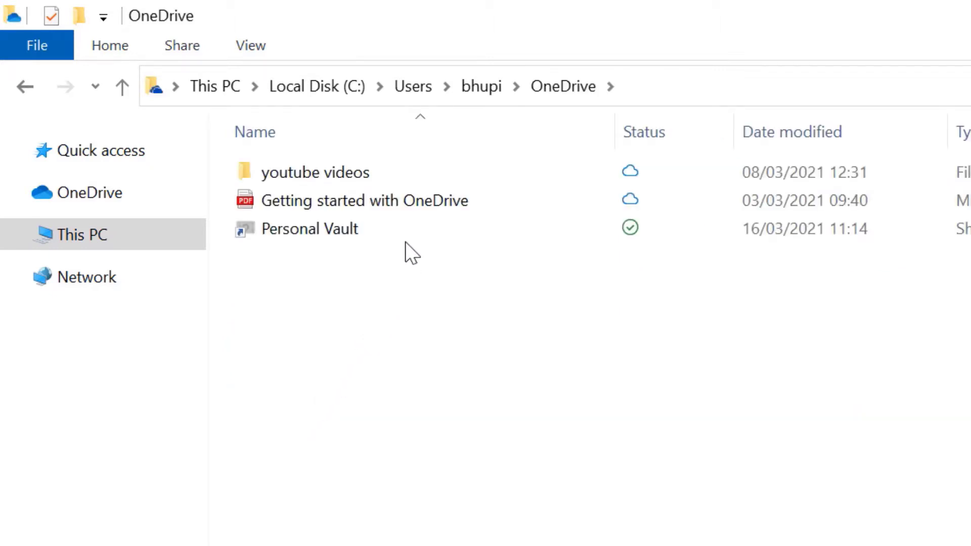
pyautogui.click(676, 90)
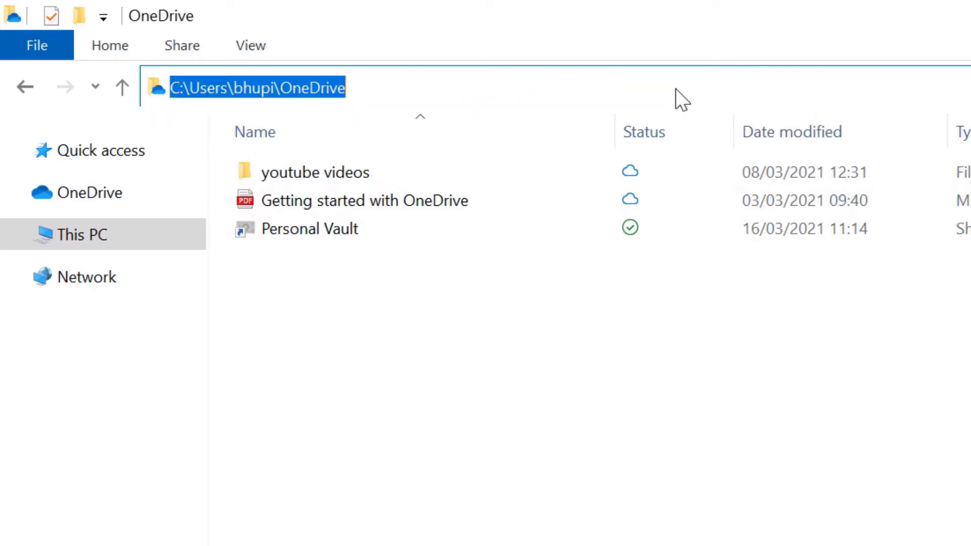
pyautogui.click(436, 357)
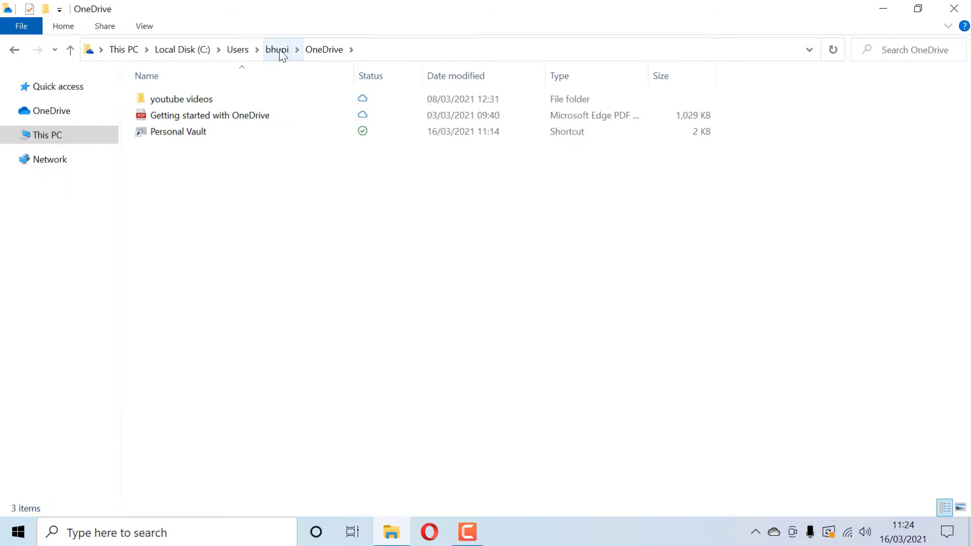
# - Return to the profile folder and unlink this PC from the OneDrive account in the Account settings
pyautogui.click(481, 86)
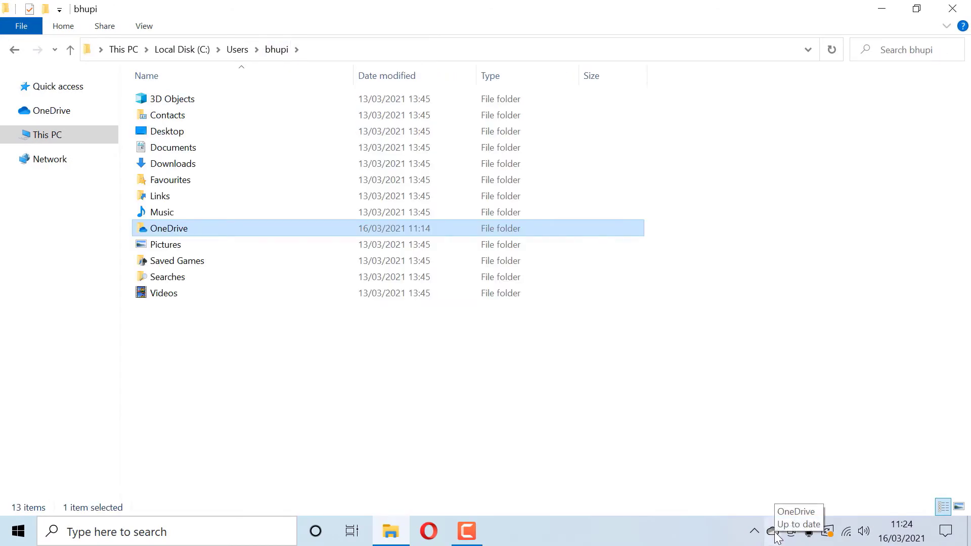
pyautogui.click(774, 534)
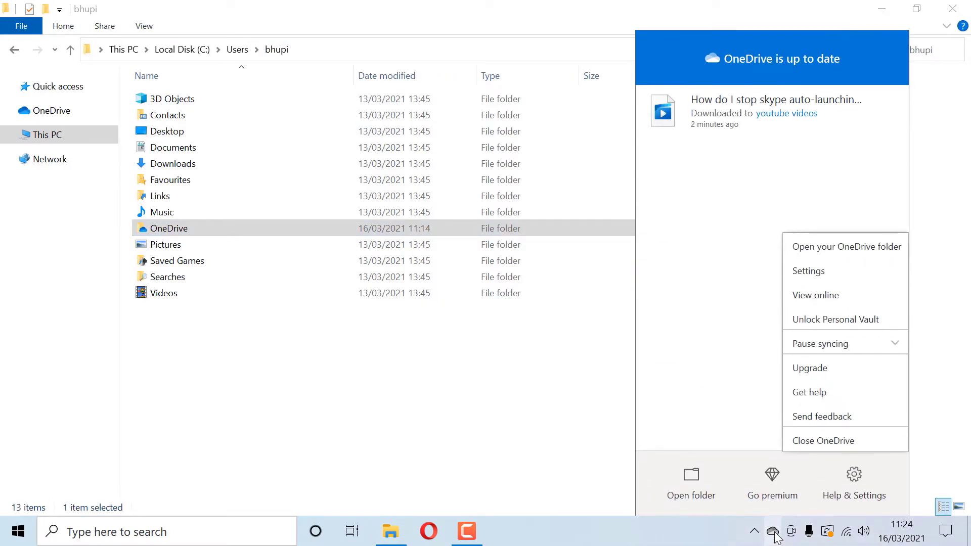
pyautogui.click(824, 273)
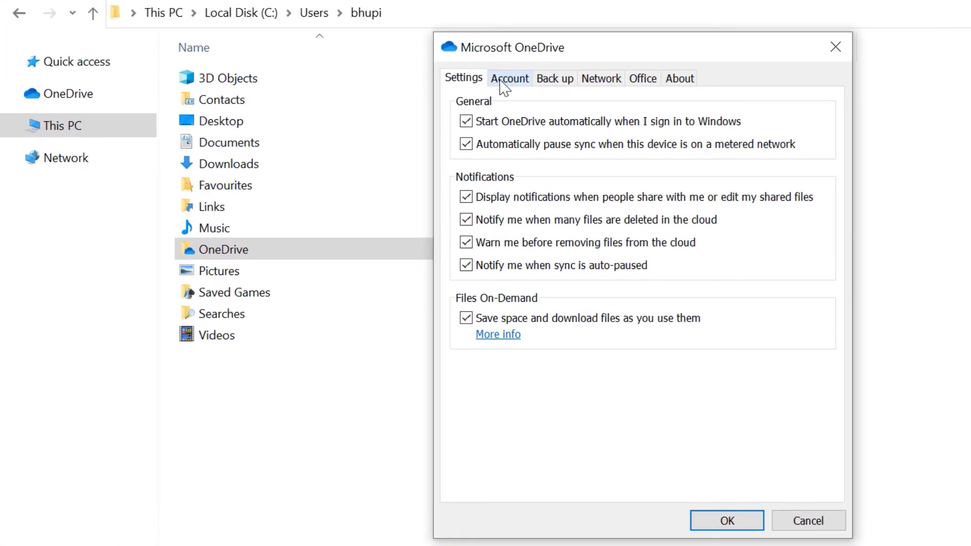
pyautogui.click(506, 81)
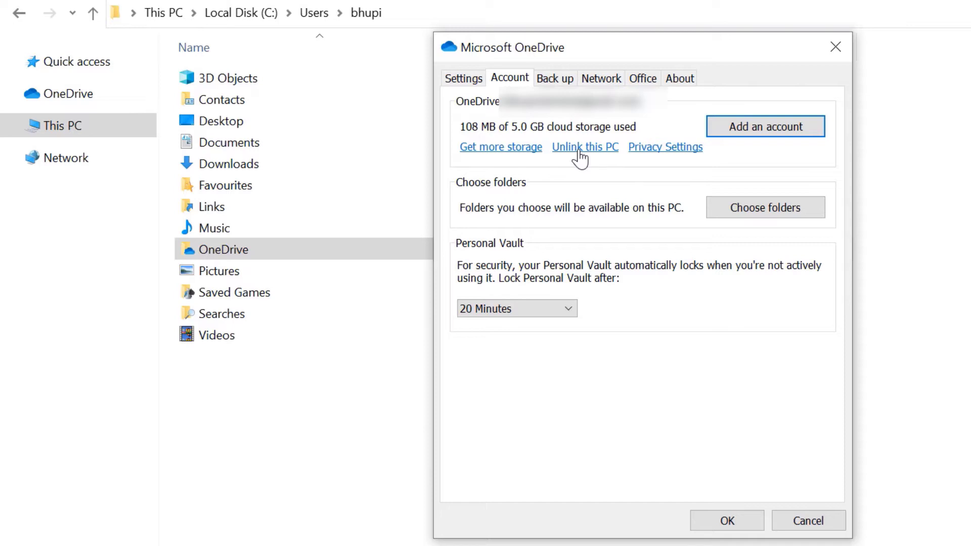
pyautogui.click(580, 151)
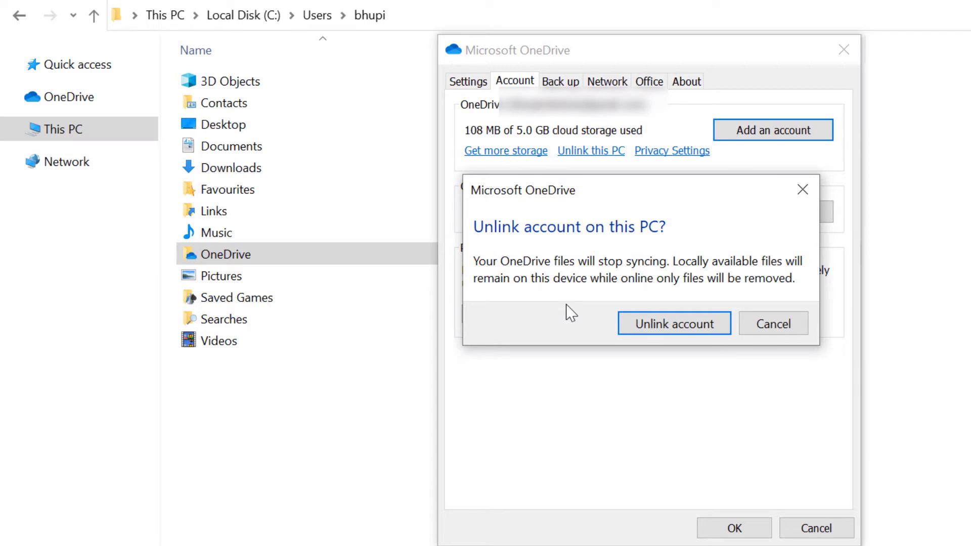
pyautogui.click(657, 324)
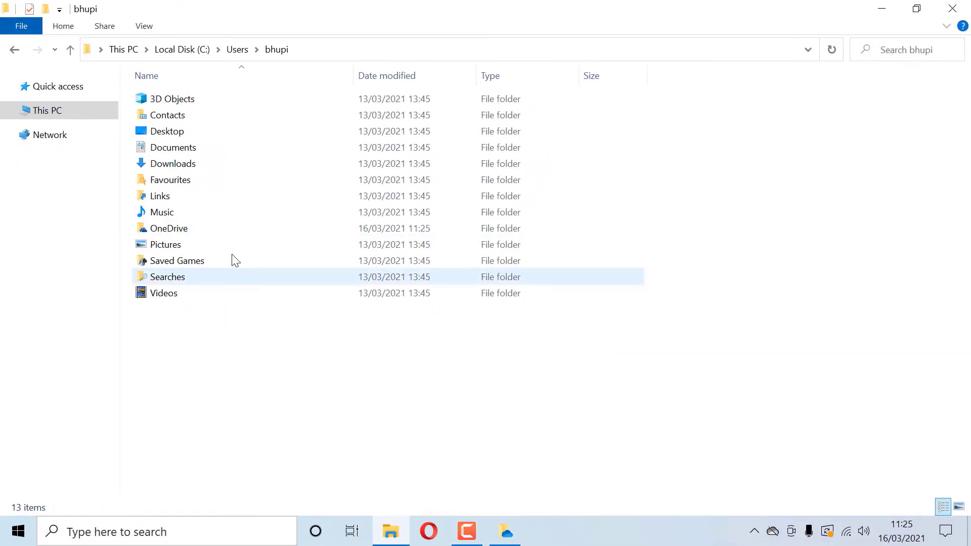
# - Cut the OneDrive folder from the C: profile folder and paste it into Programs (E:)
pyautogui.click(188, 230)
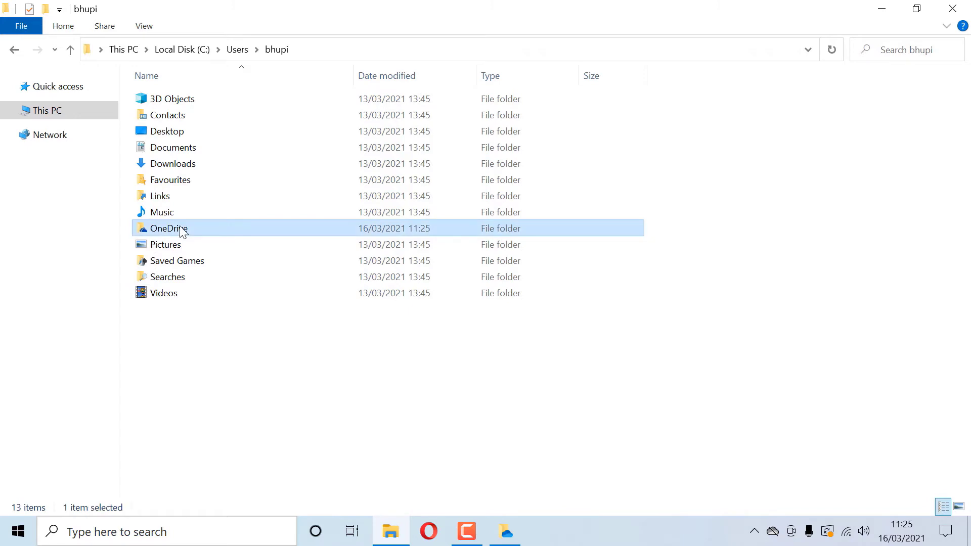
pyautogui.rightClick(208, 231)
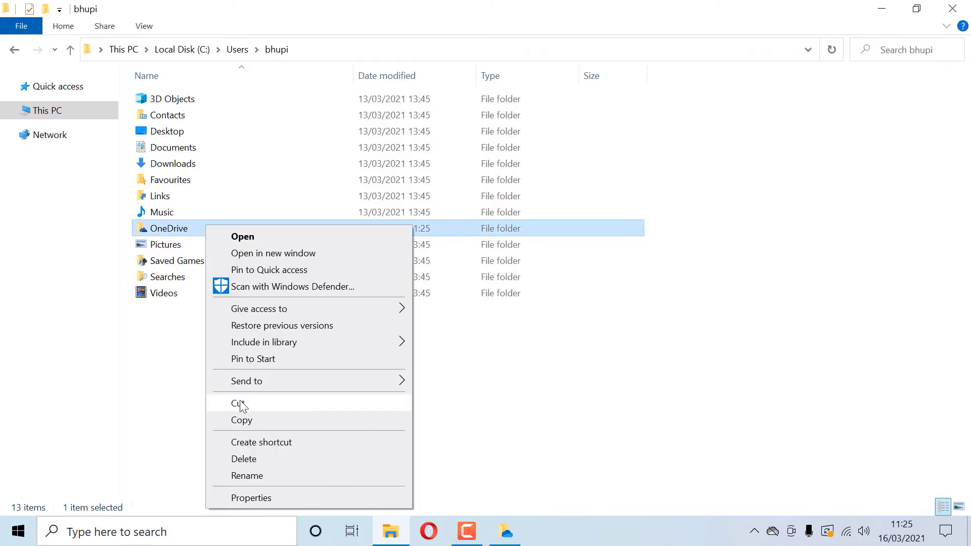
pyautogui.click(252, 403)
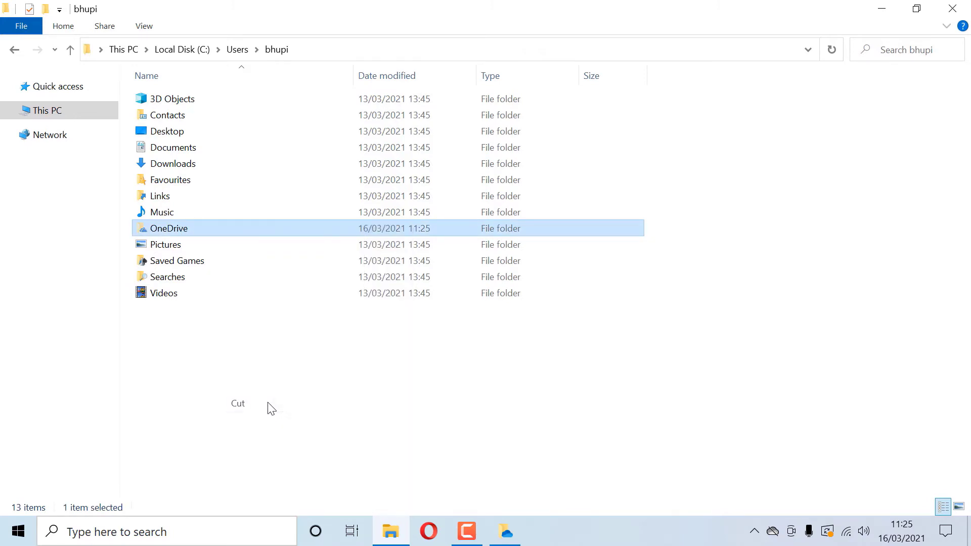
pyautogui.click(48, 111)
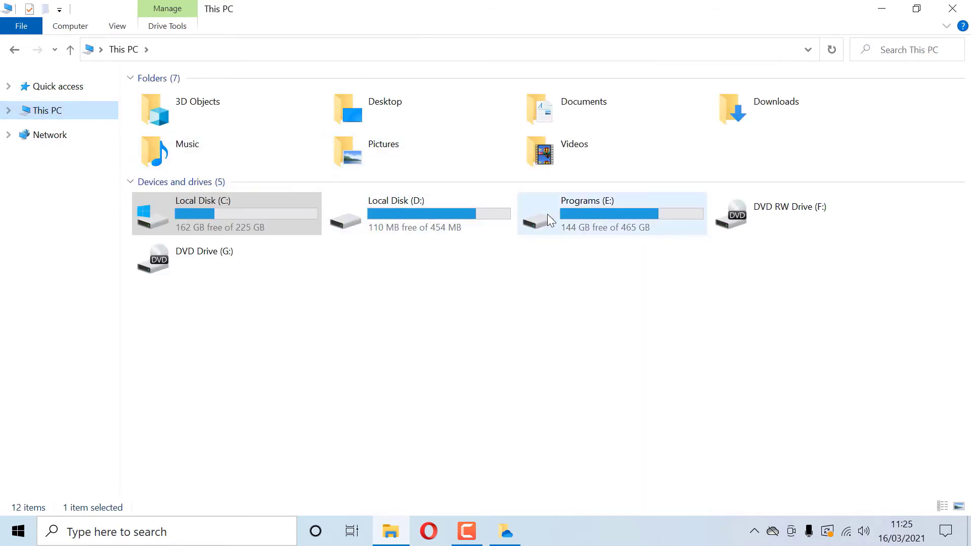
pyautogui.doubleClick(578, 219)
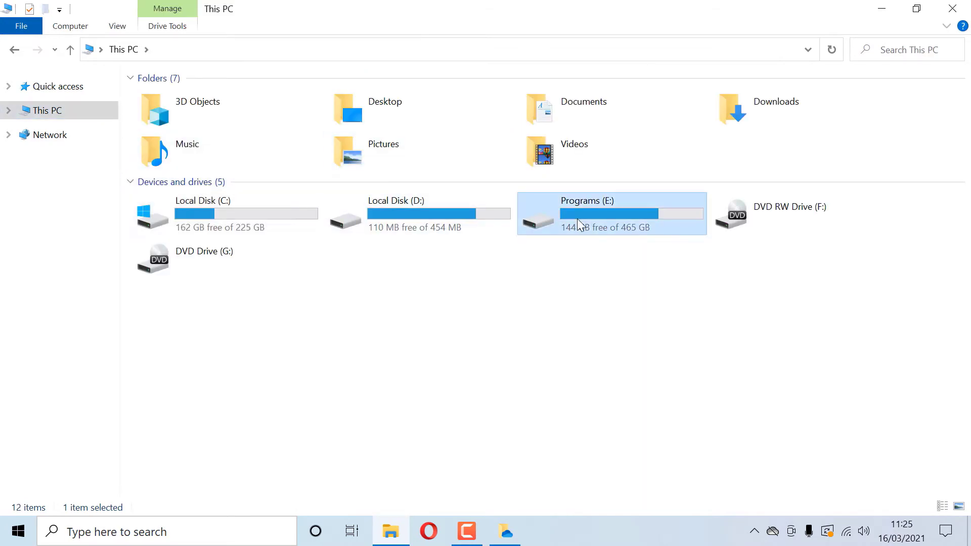
pyautogui.rightClick(347, 261)
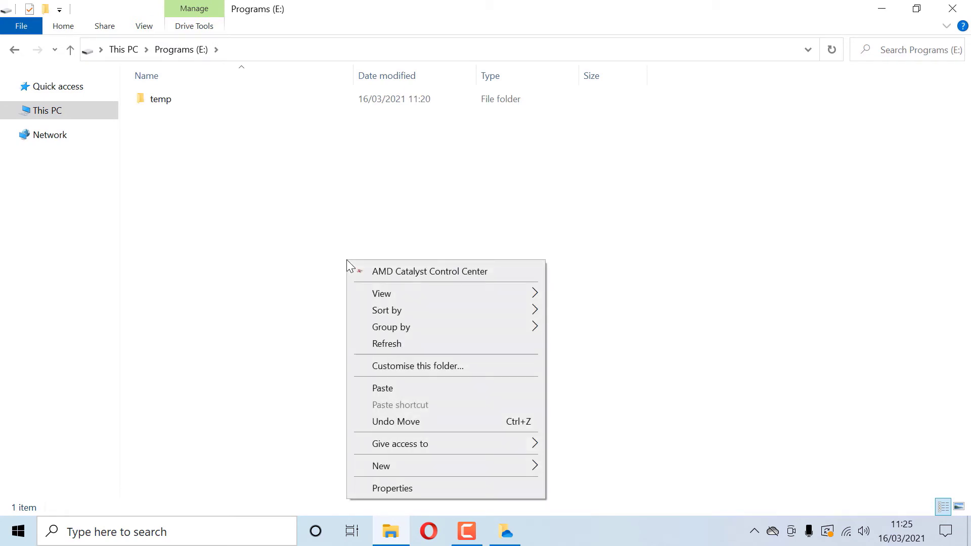
pyautogui.click(382, 389)
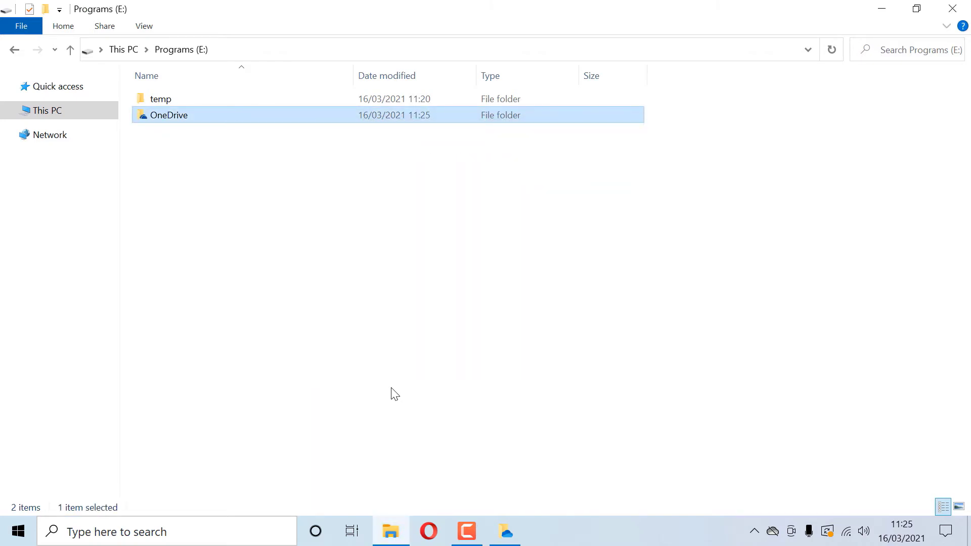
# - Sign in to OneDrive again with the account e-mail and password to reach the folder-location page
pyautogui.click(779, 529)
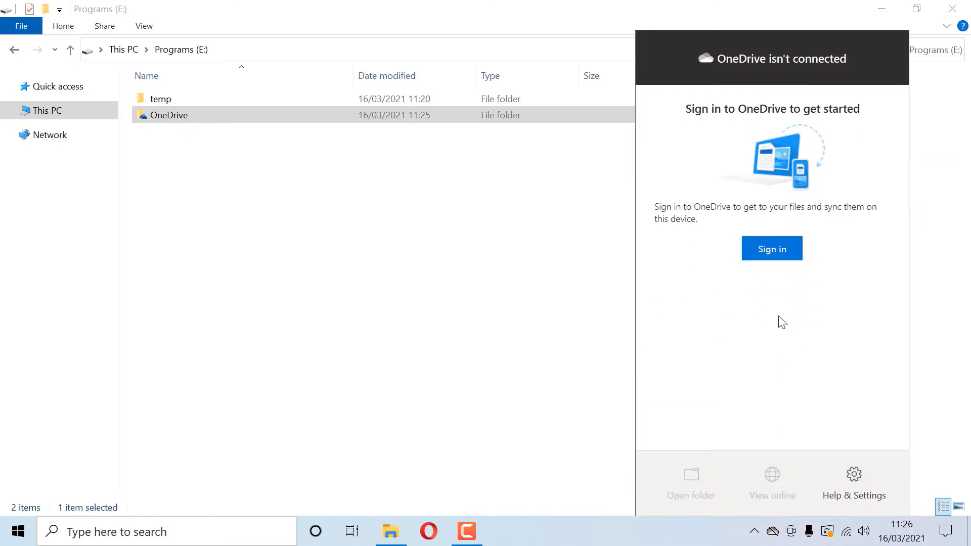
pyautogui.click(776, 259)
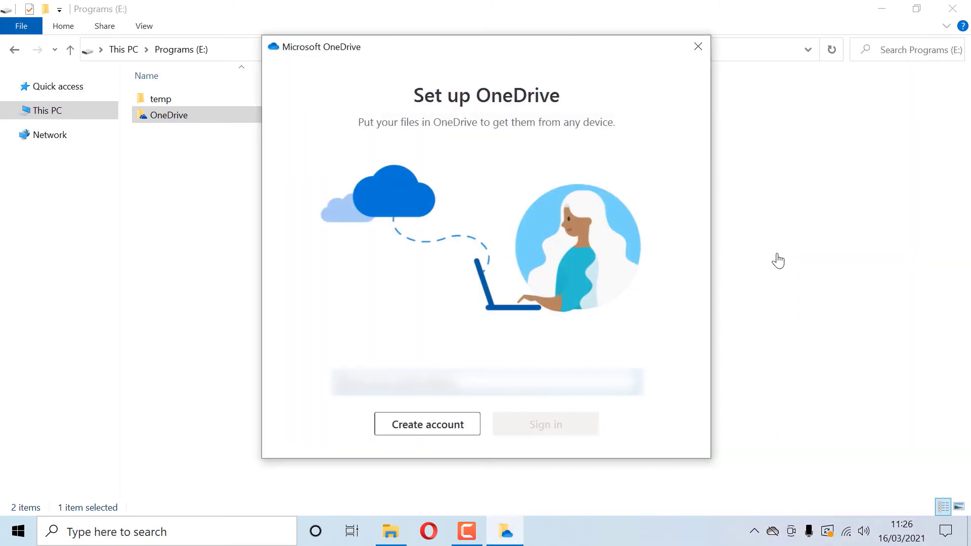
pyautogui.click(547, 423)
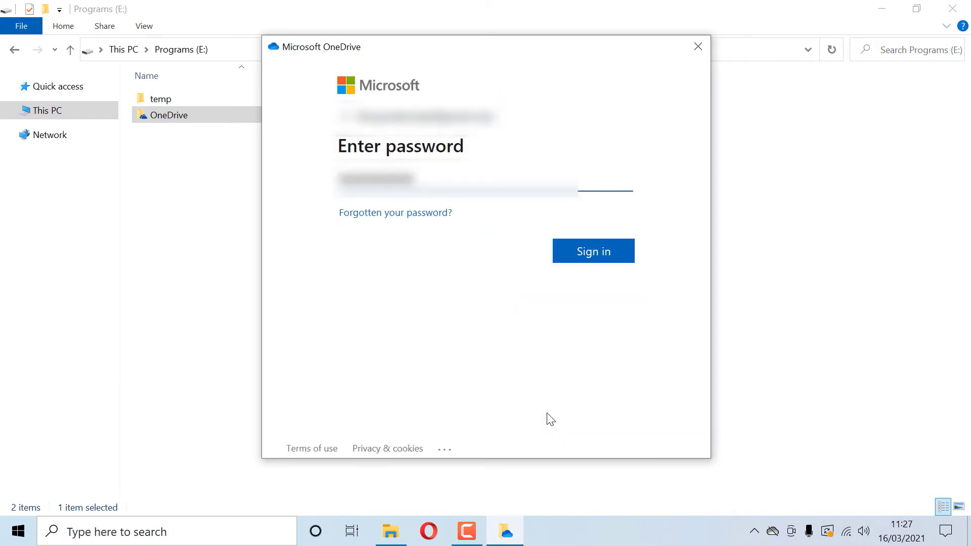
pyautogui.click(597, 254)
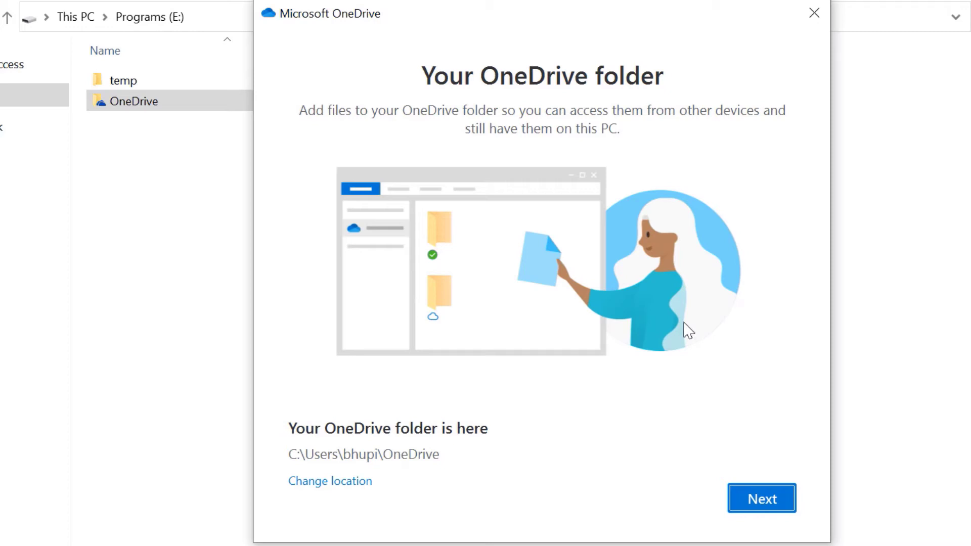
# - Change the OneDrive folder location to E:\OneDrive and accept using the already existing folder
pyautogui.click(332, 482)
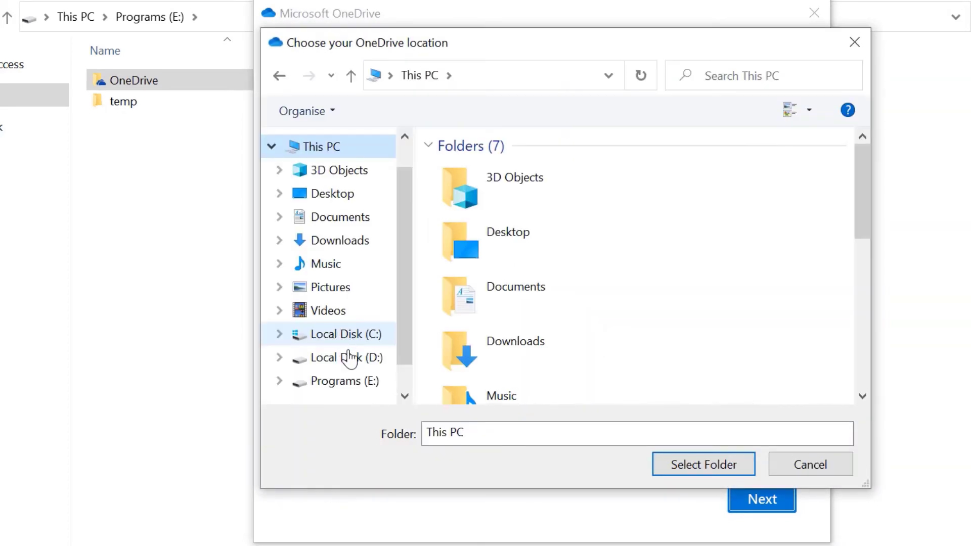
pyautogui.click(352, 382)
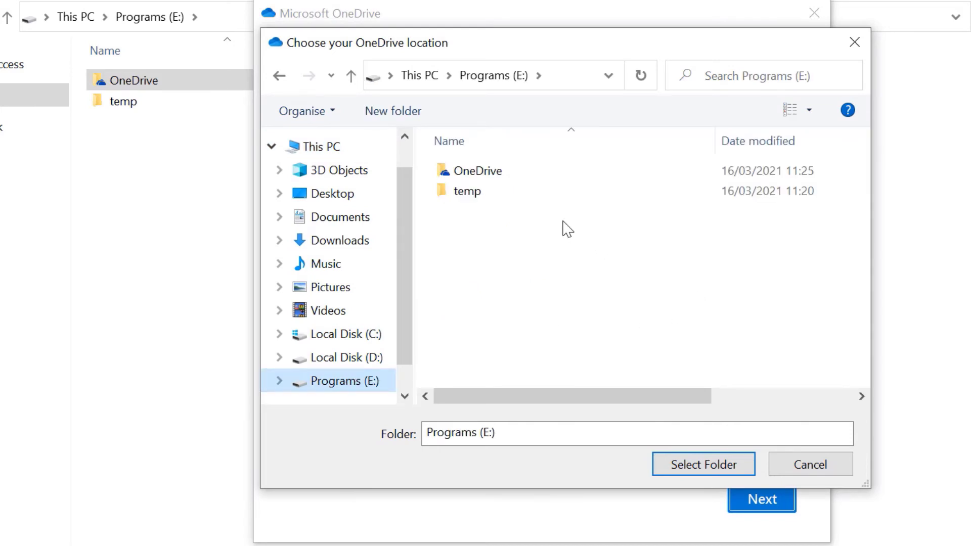
pyautogui.click(503, 172)
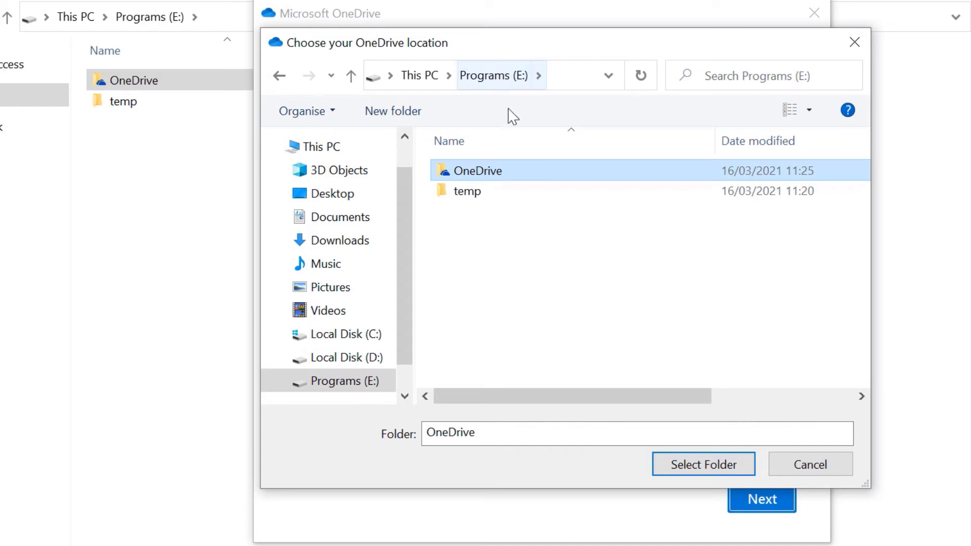
pyautogui.click(690, 465)
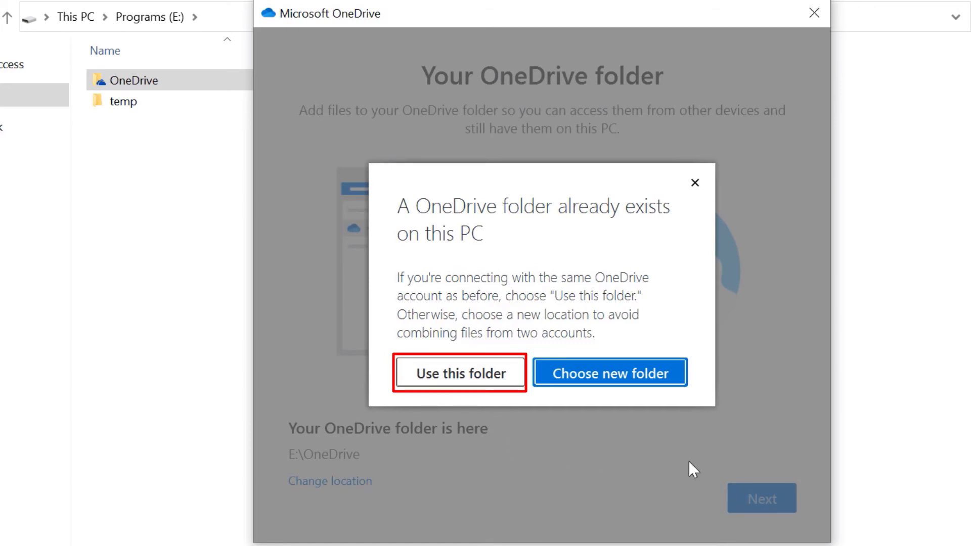
pyautogui.click(444, 384)
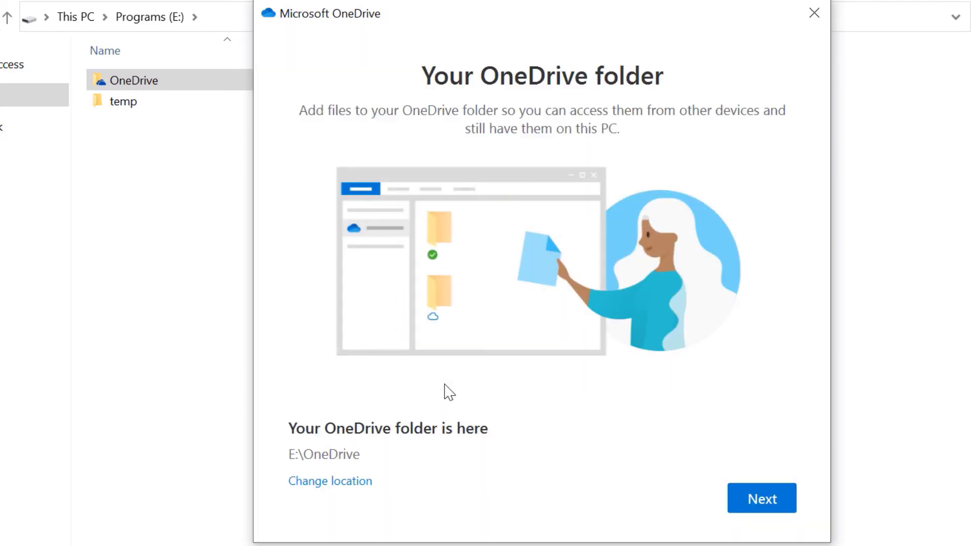
# - Continue past the location page and skip backup with Desktop, Documents and Pictures all unticked
pyautogui.click(754, 510)
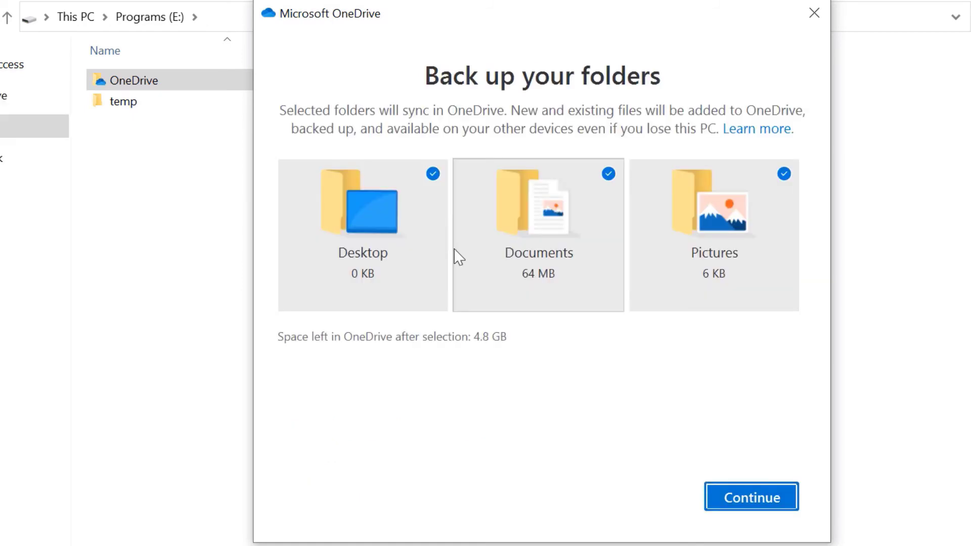
pyautogui.click(433, 174)
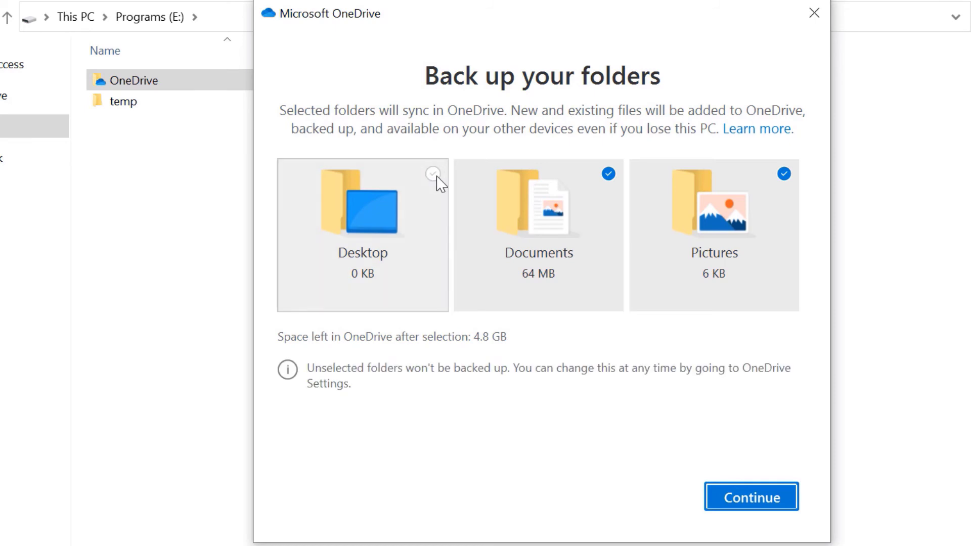
pyautogui.click(608, 175)
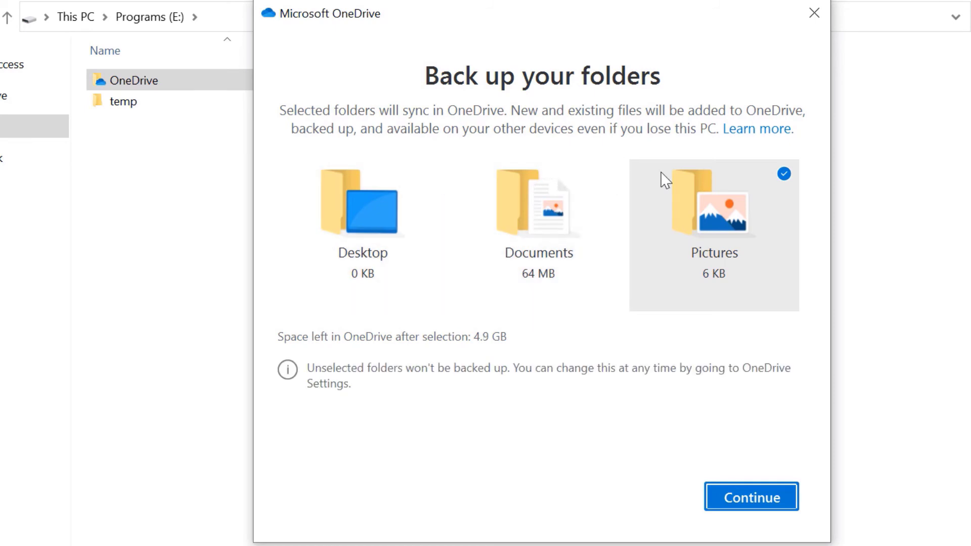
pyautogui.click(784, 175)
pyautogui.click(751, 500)
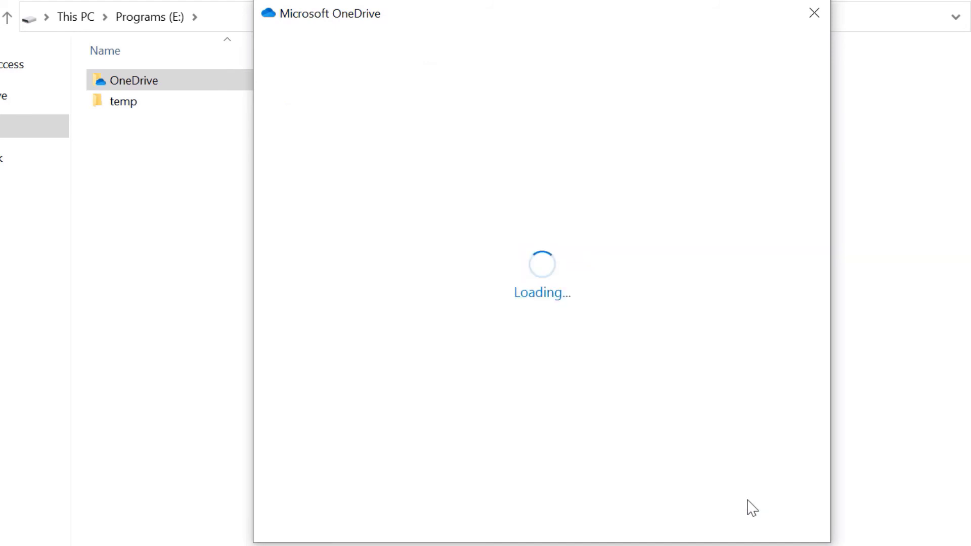
# - Decline the premium offer, step through the tour and Files On Demand pages, and postpone the mobile app
pyautogui.click(645, 501)
pyautogui.click(757, 500)
pyautogui.click(757, 500)
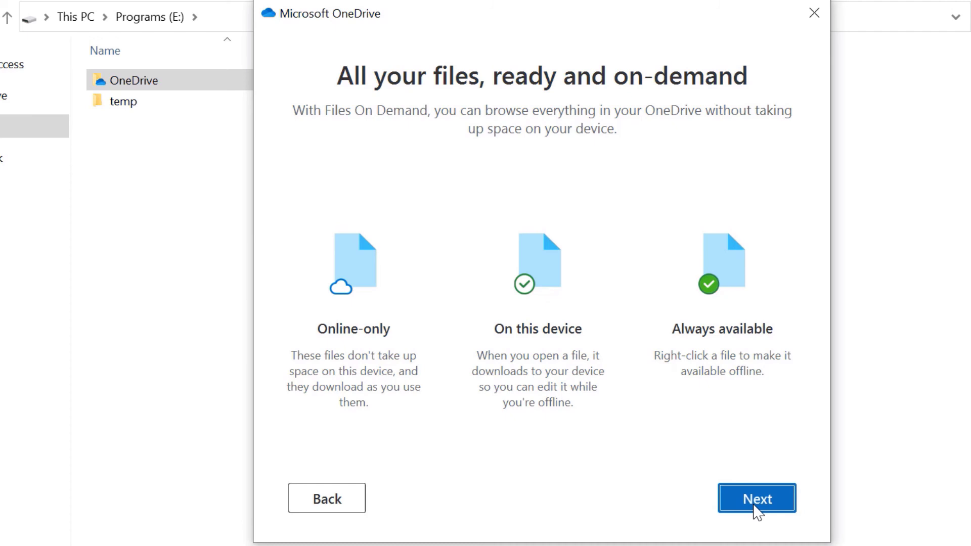
pyautogui.click(754, 506)
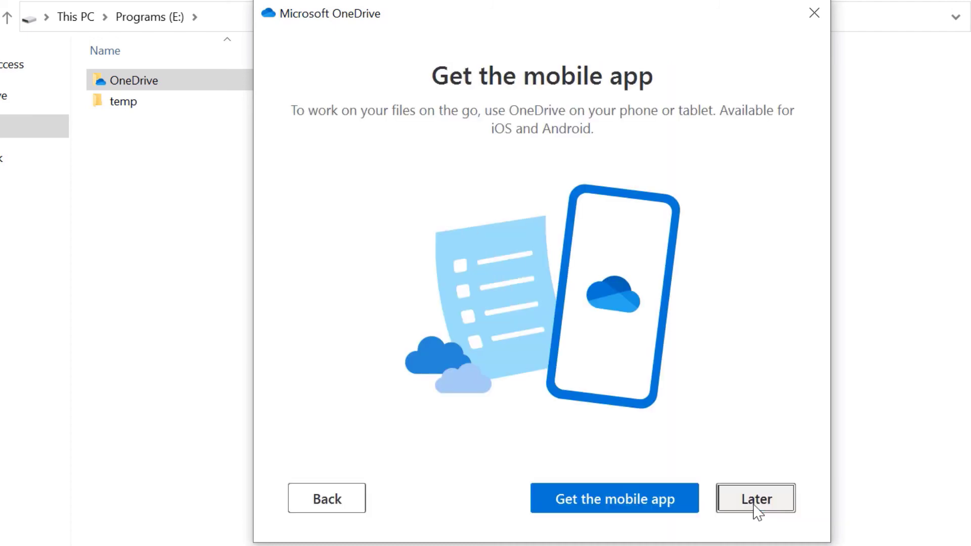
pyautogui.click(756, 505)
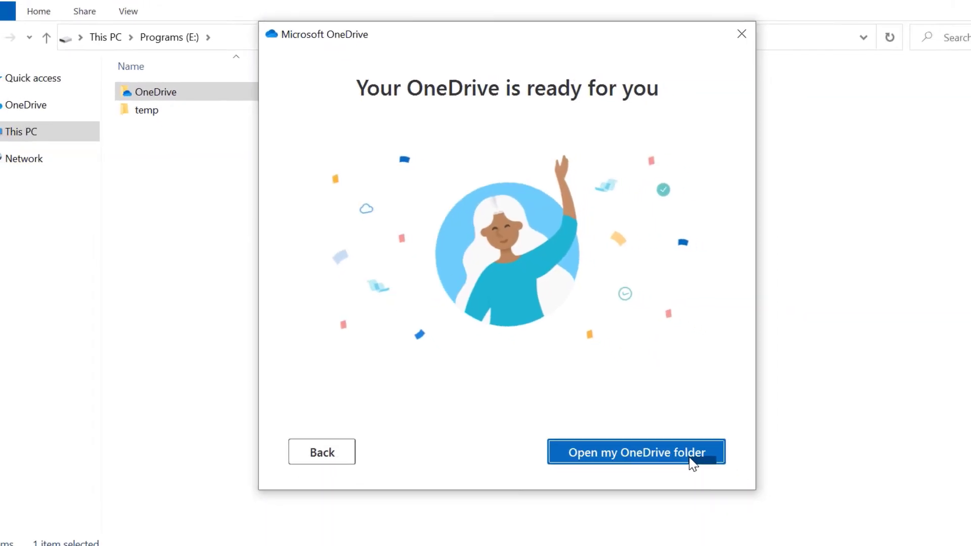
# - Open the relinked OneDrive folder, play the first video in 'youtube videos', then close the player
pyautogui.click(653, 433)
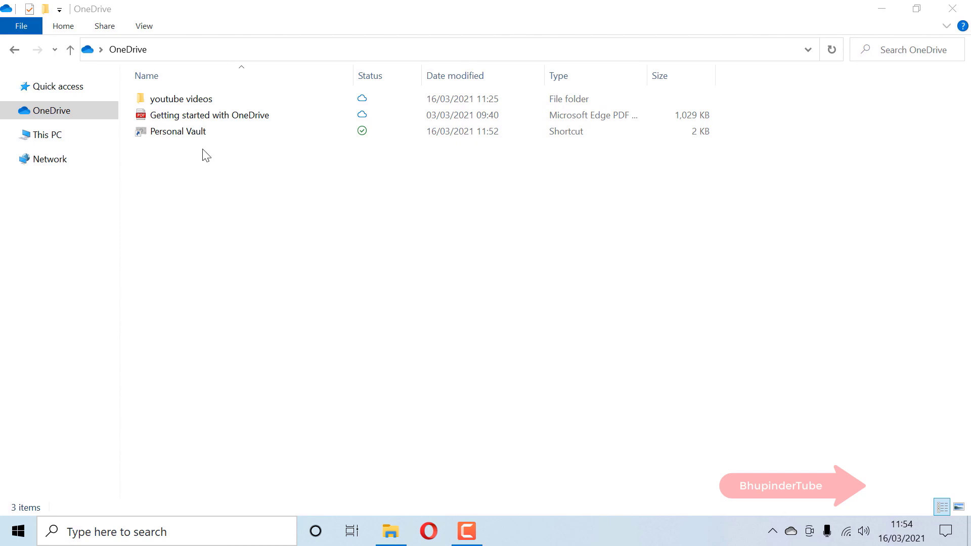
pyautogui.doubleClick(184, 101)
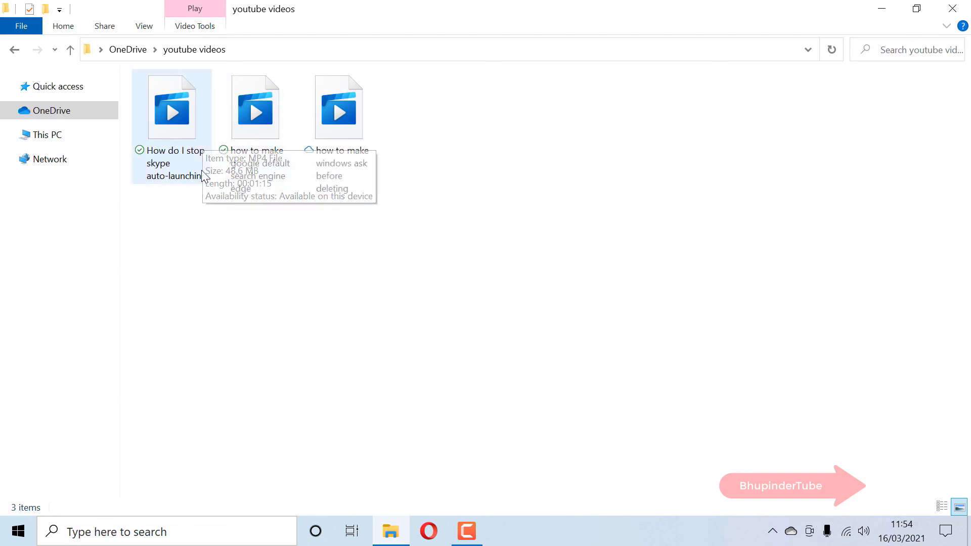
pyautogui.doubleClick(188, 126)
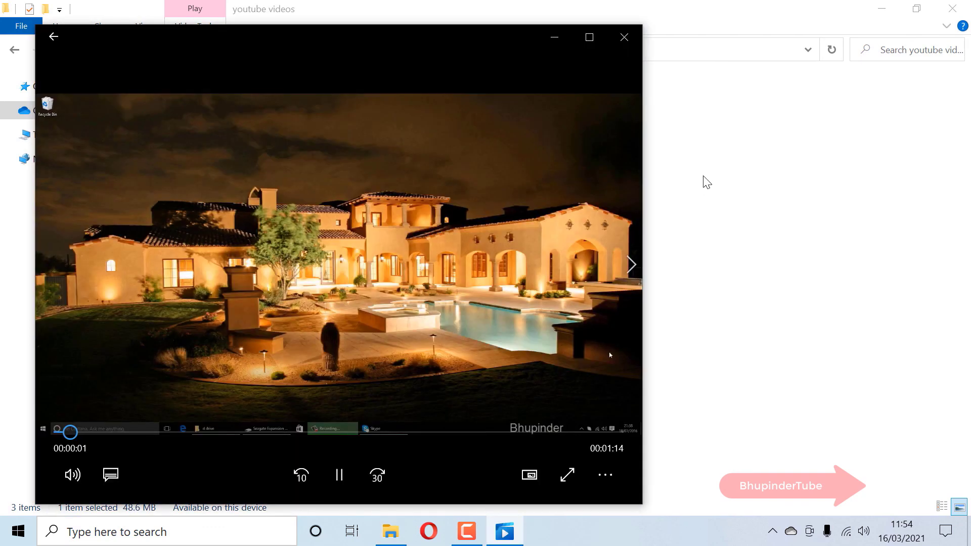
pyautogui.click(625, 40)
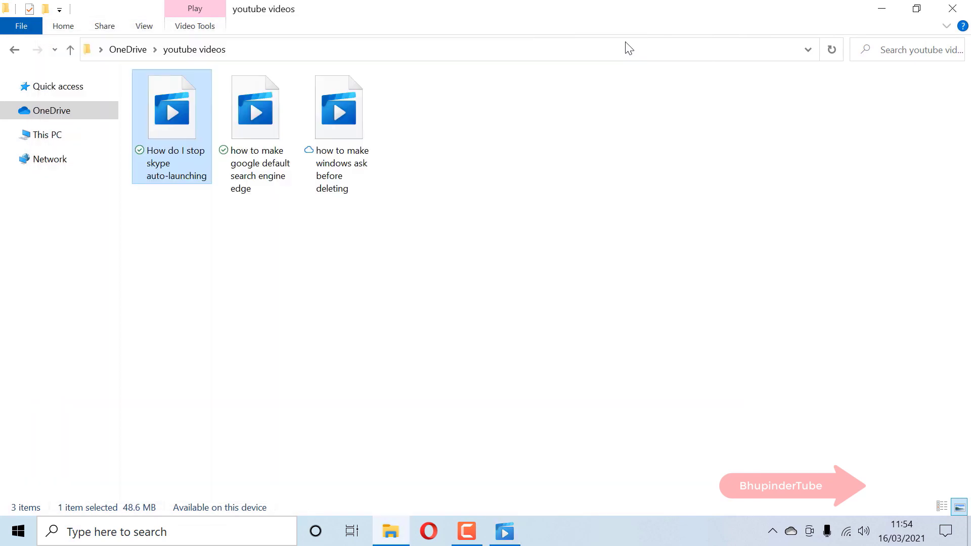